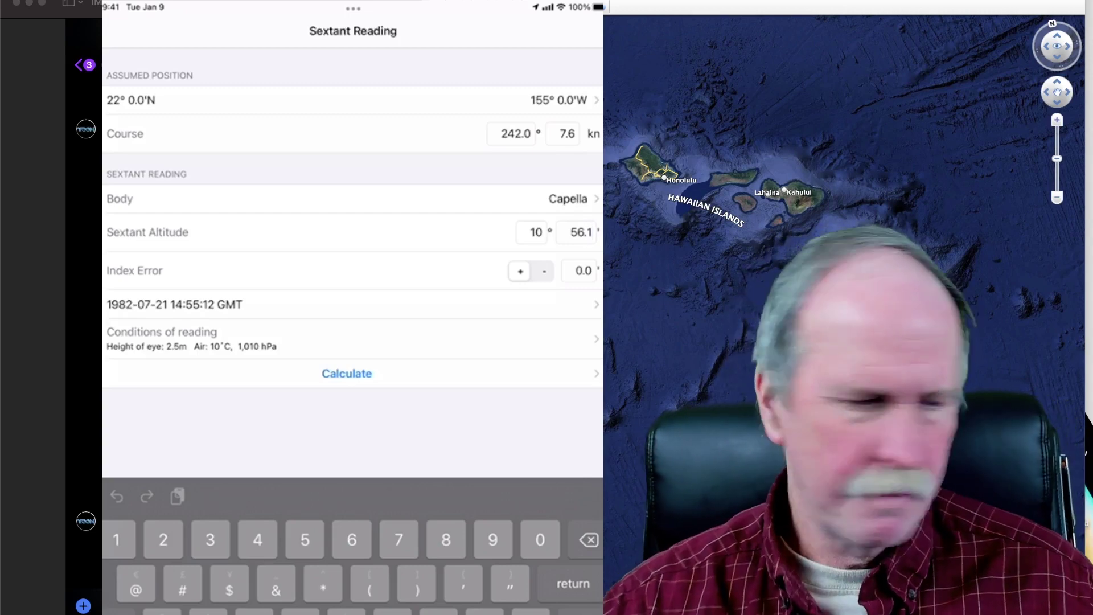
Set Capella's sextant altitude to 28° 50.2' and calculate the reading.
left_click(531, 232)
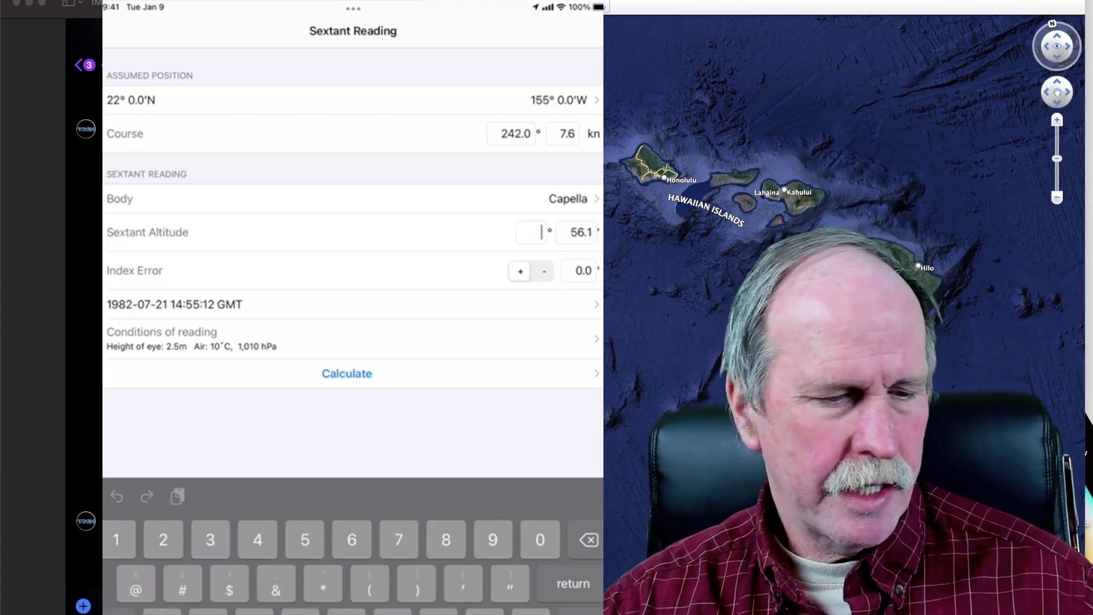
type("28")
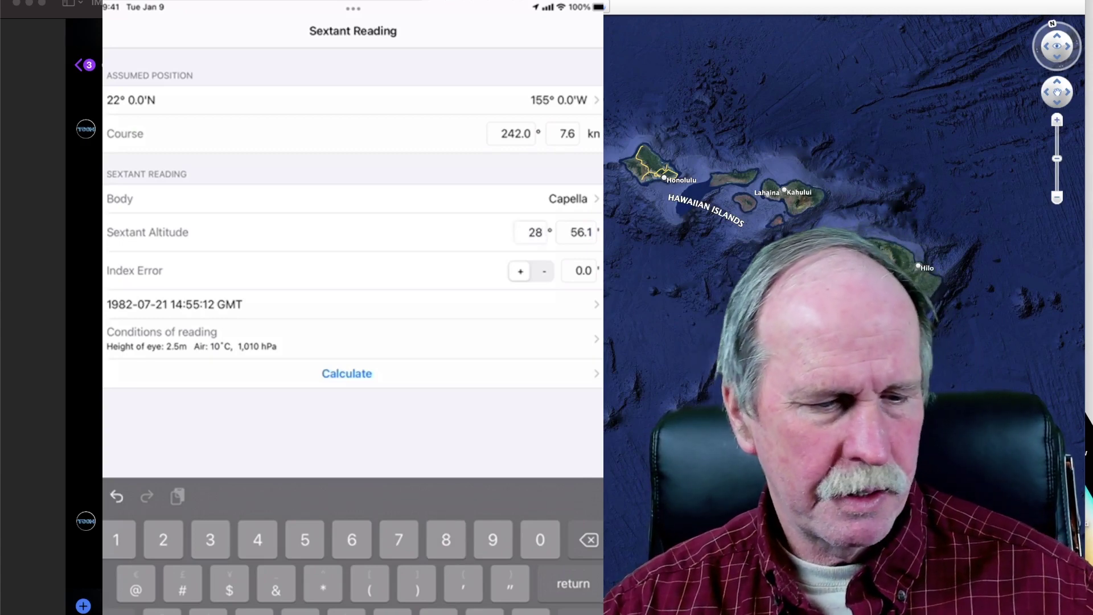
left_click(581, 233)
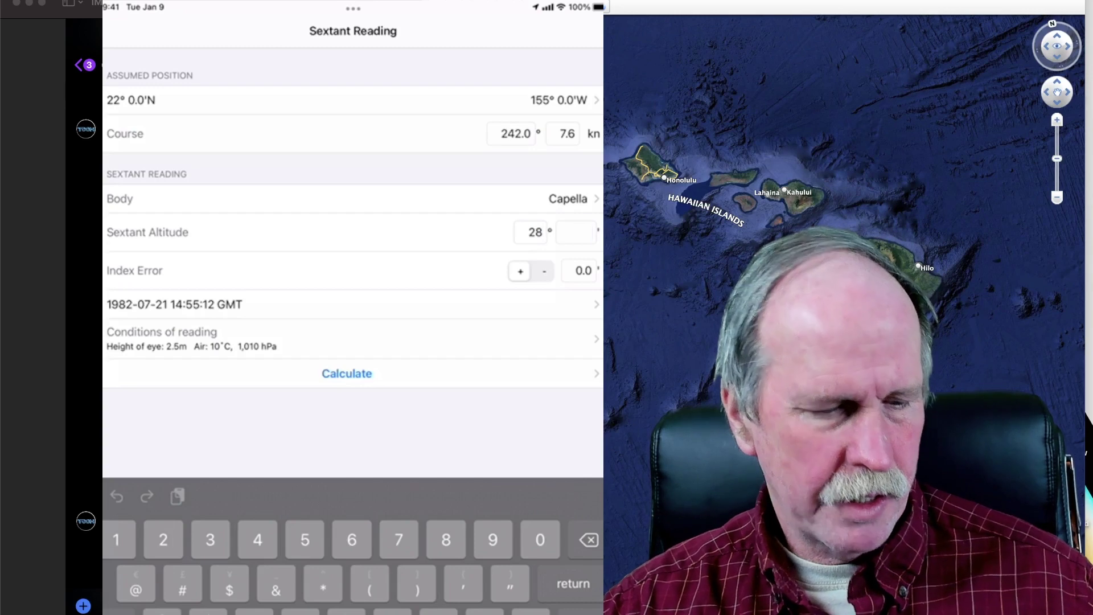
type("50.")
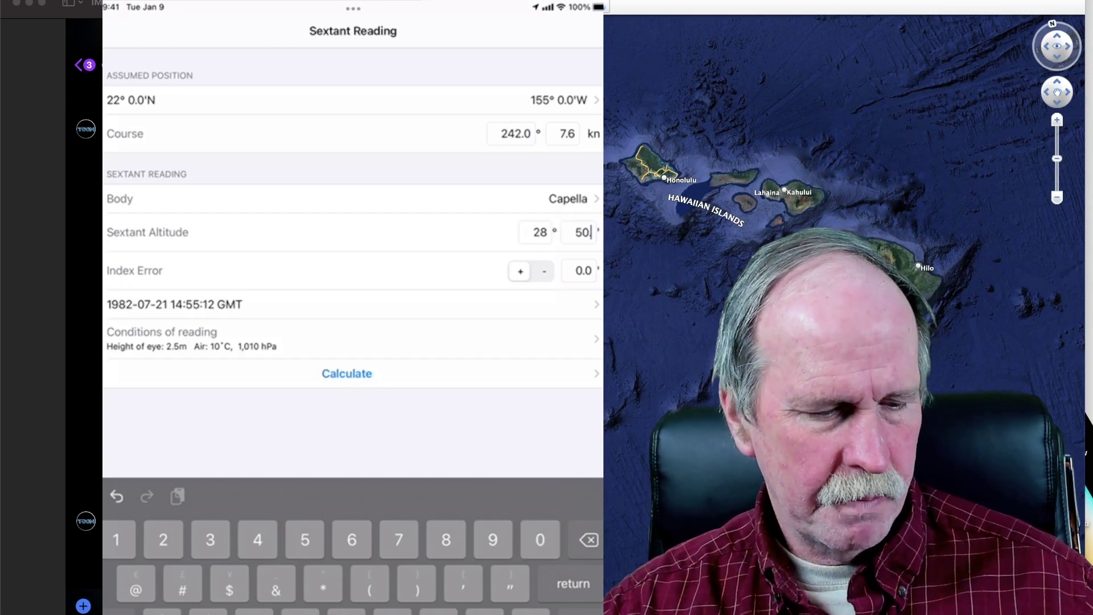
type("2")
left_click(347, 374)
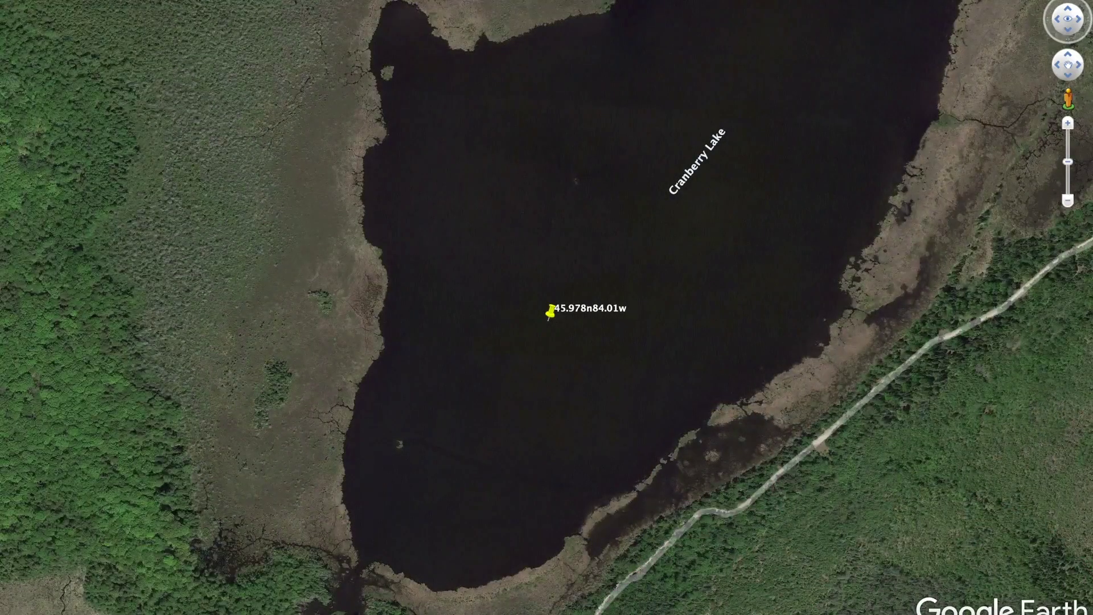
Draw a ruler circle centred on the 45.978n84.01w placemark with a radius of about 3,671 nautical miles.
left_click(206, 0)
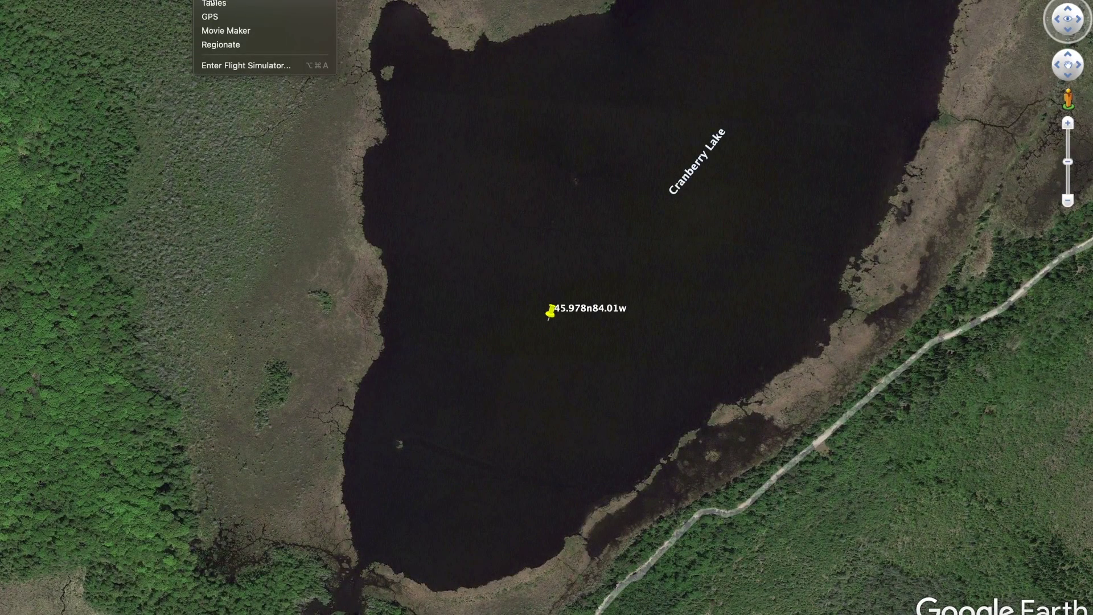
left_click(213, 0)
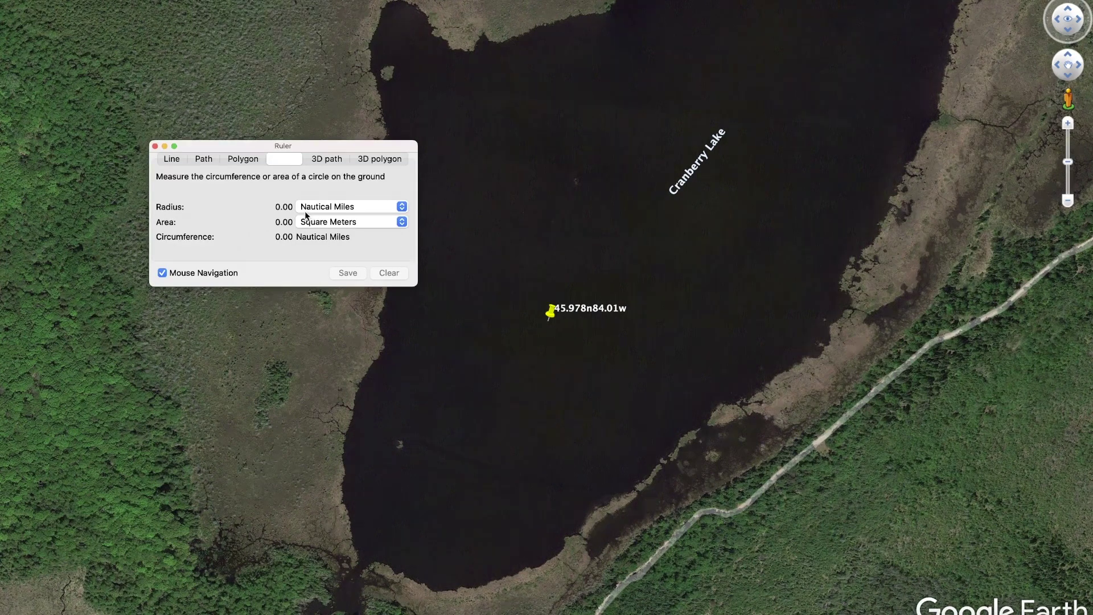
left_click(172, 159)
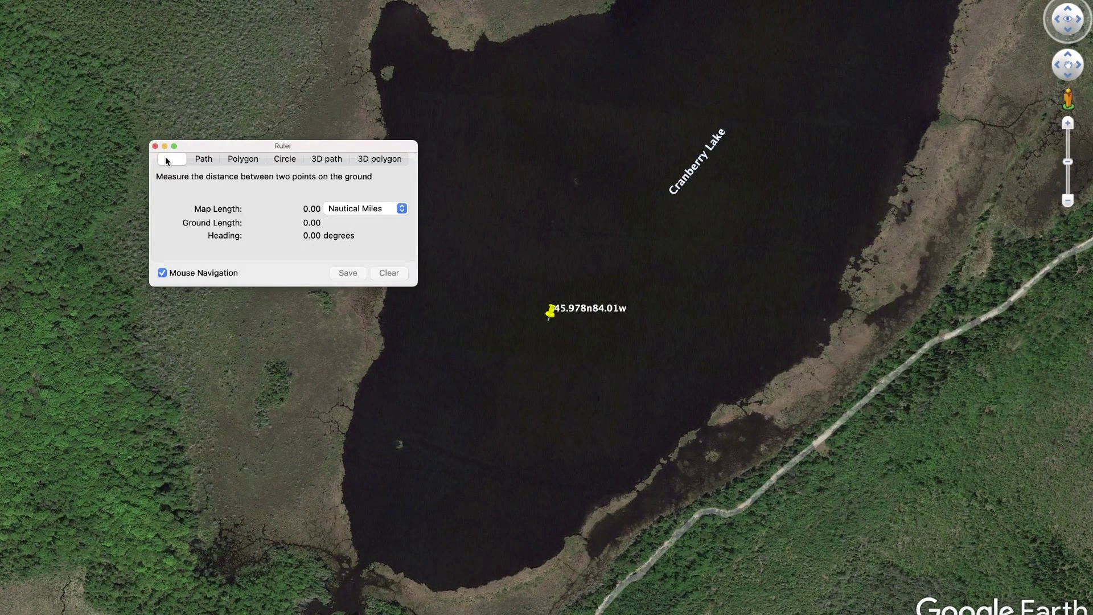
left_click(285, 160)
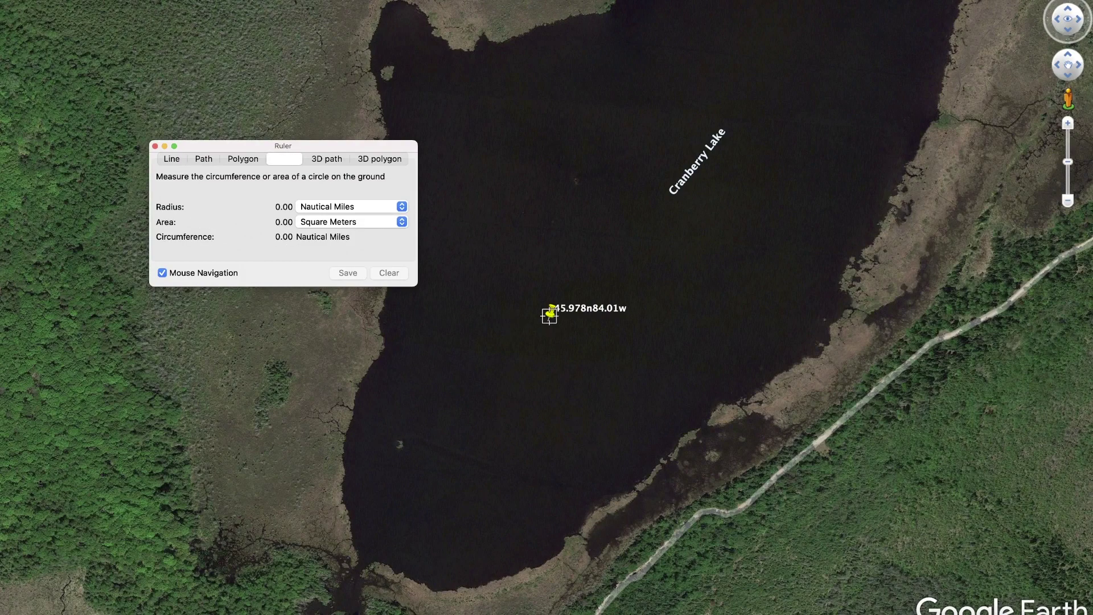
left_click(547, 319)
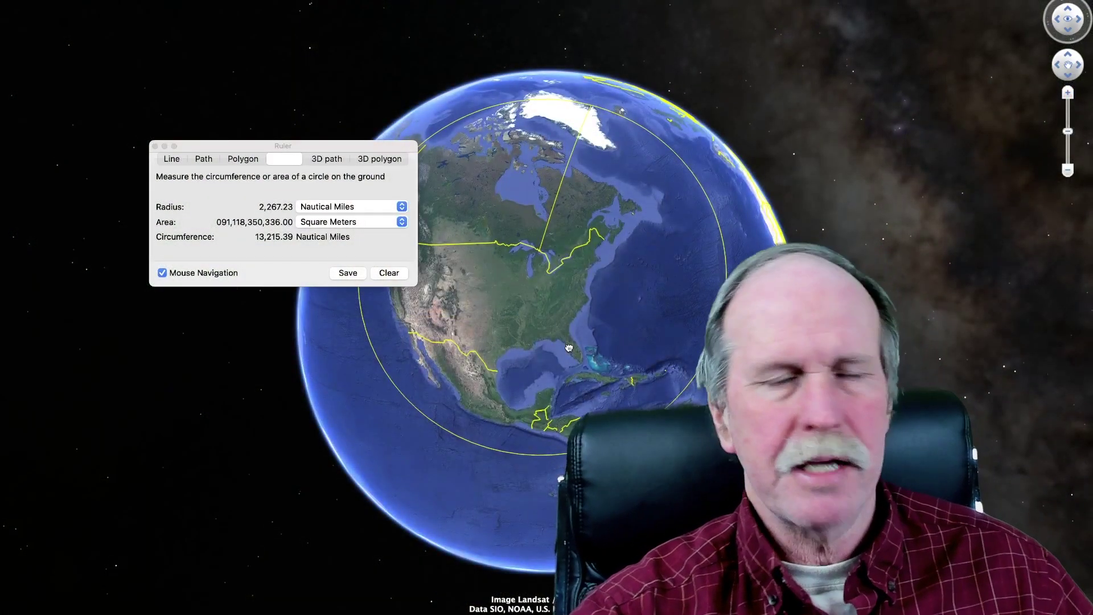
left_click_drag(569, 347, 611, 195)
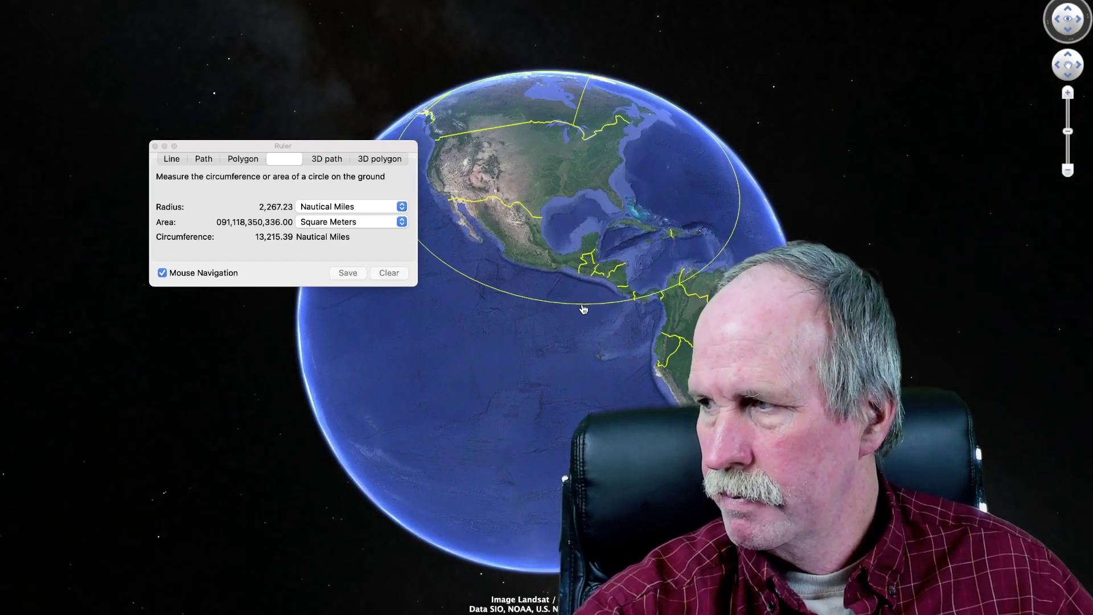
left_click_drag(584, 309, 581, 433)
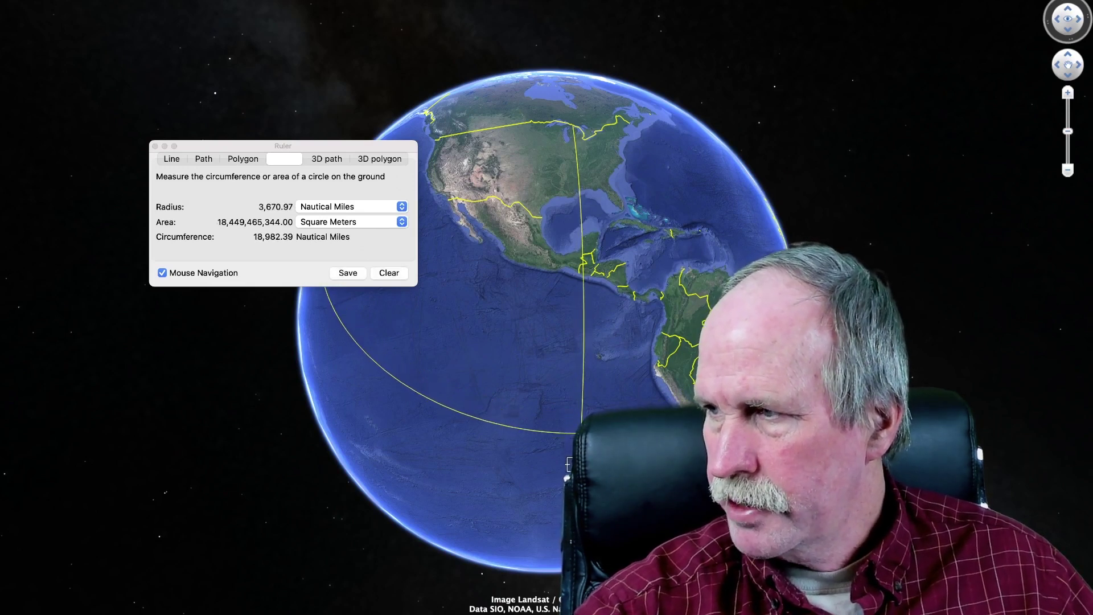
left_click(582, 433)
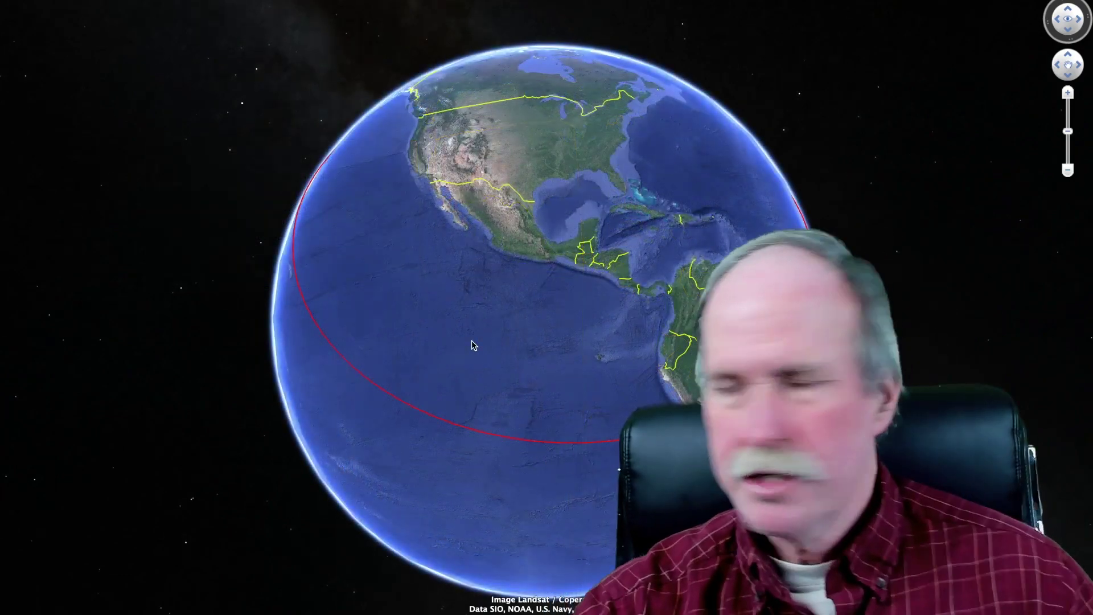
Examine the course of the red Capella circle around North America and across the Pacific.
scroll(531, 289, "up", 3)
scroll(532, 288, "down", 2)
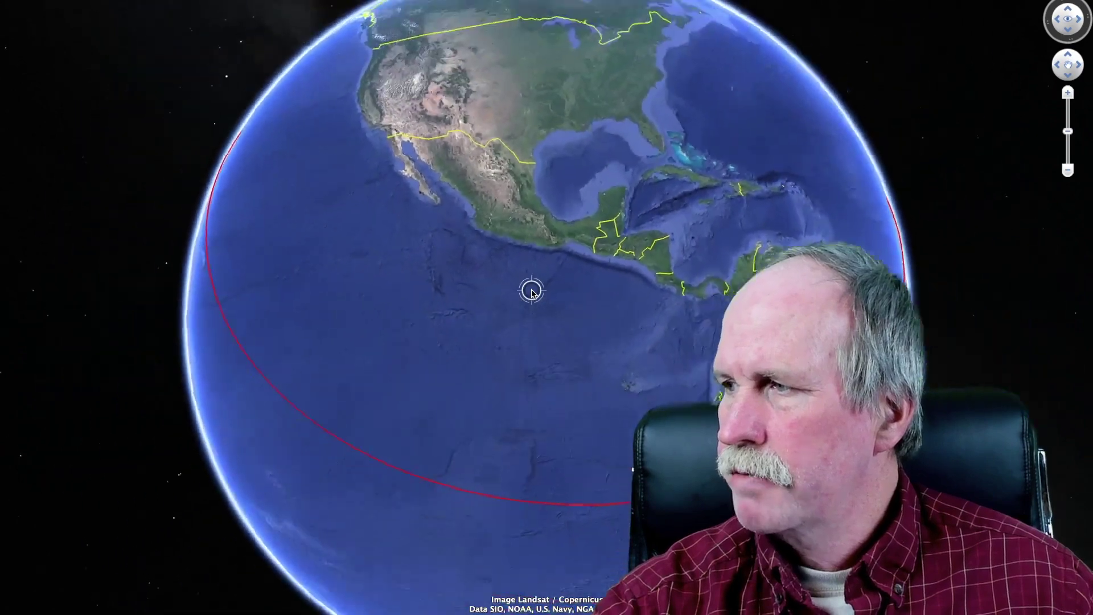
left_click_drag(551, 194, 563, 308)
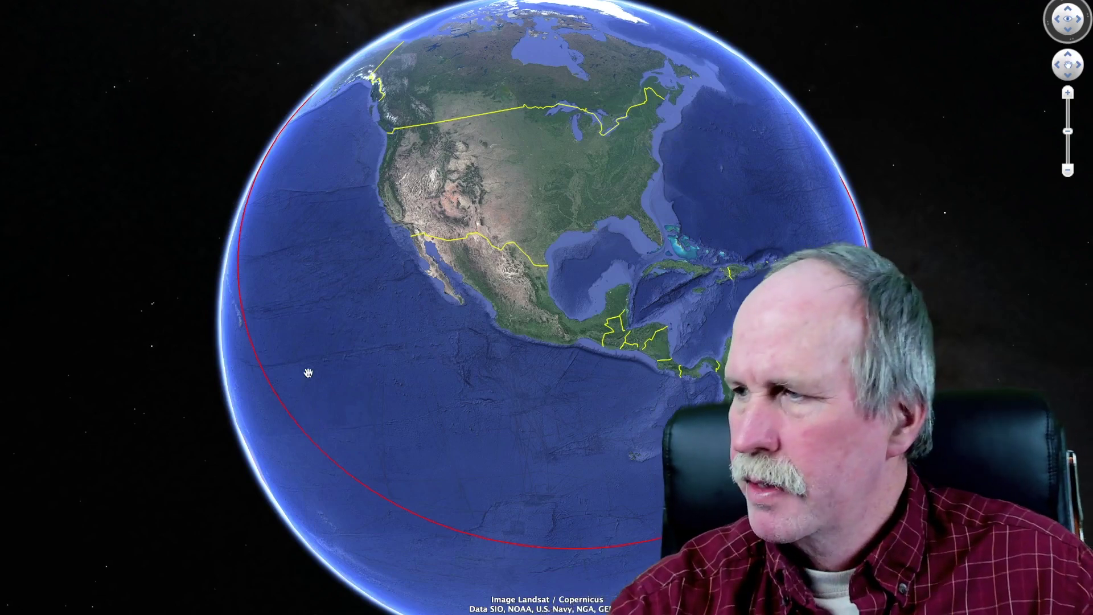
left_click_drag(307, 374, 619, 340)
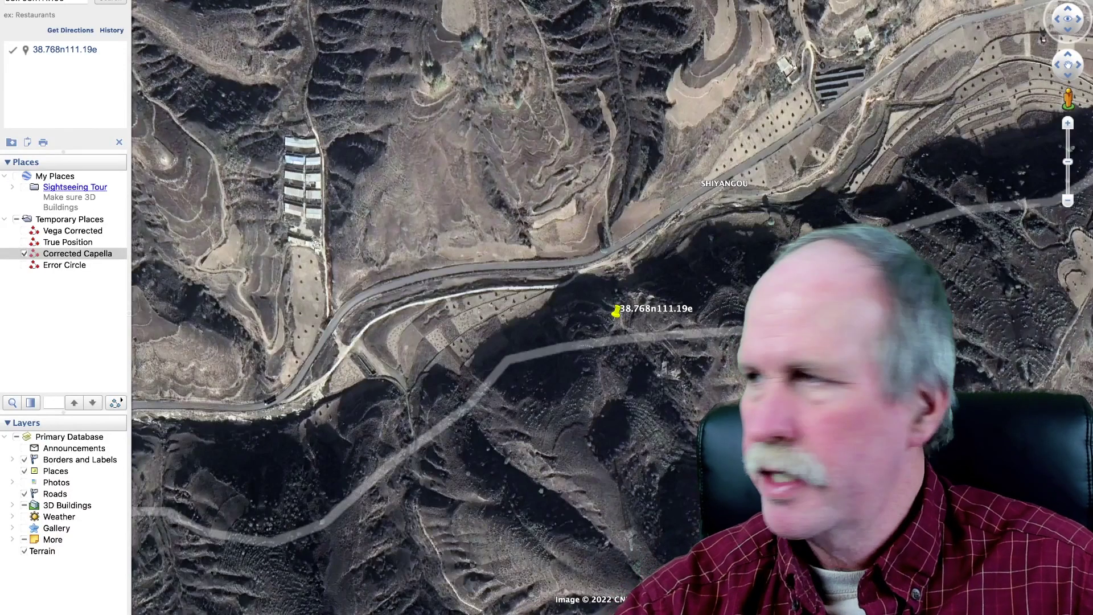
Draw a ruler circle centred on the 38.768n111.19e placemark, extend it across the Pacific near Hawaii, and save it as Vega CEA.
key("super+alt+r")
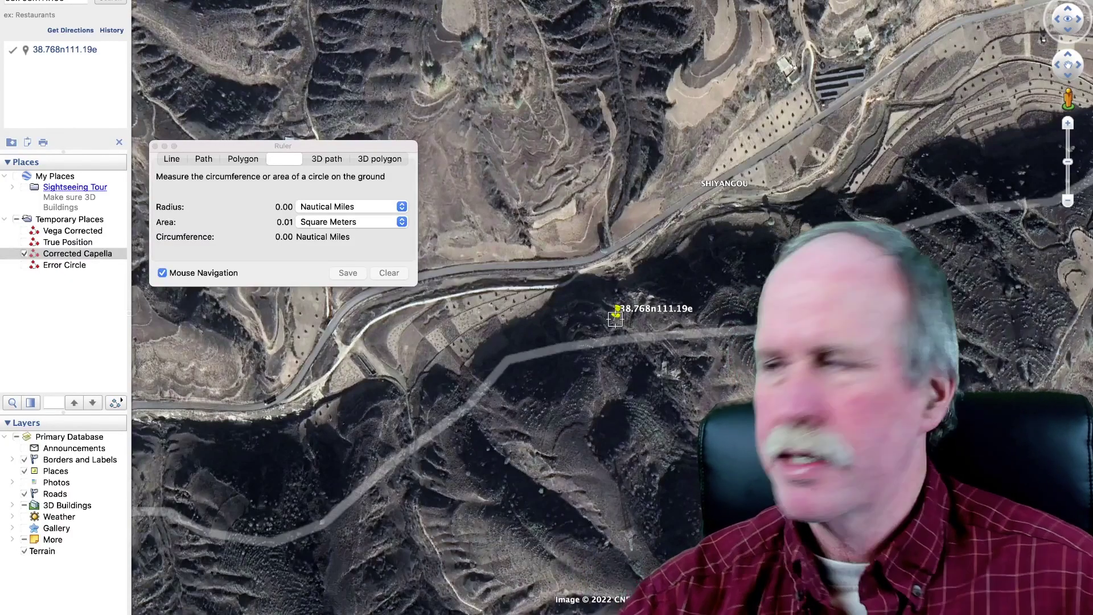
scroll(633, 414, "down", 5)
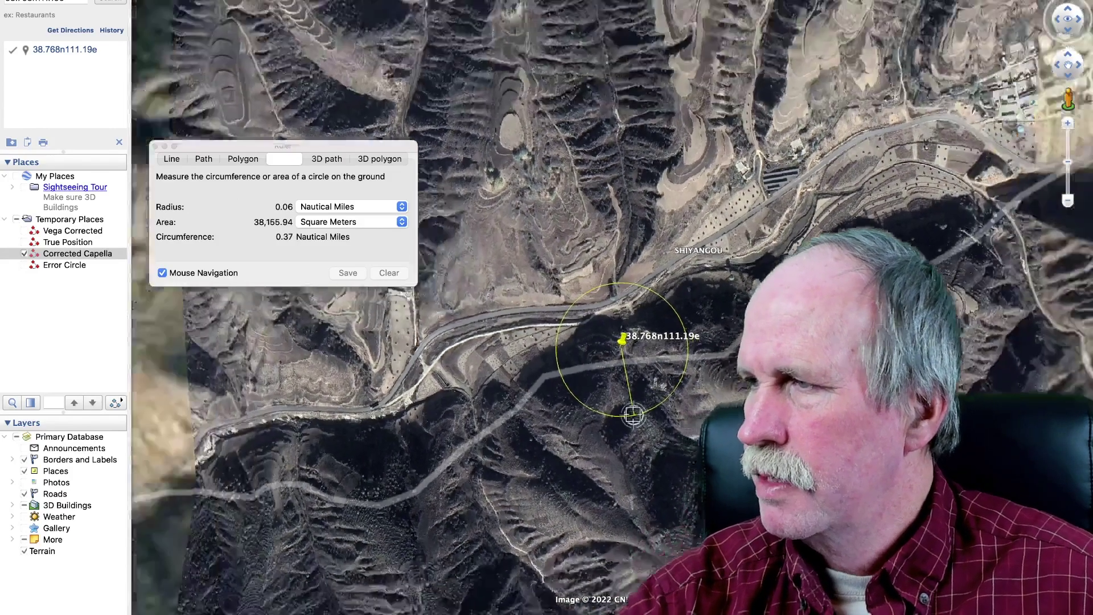
scroll(633, 414, "down", 10)
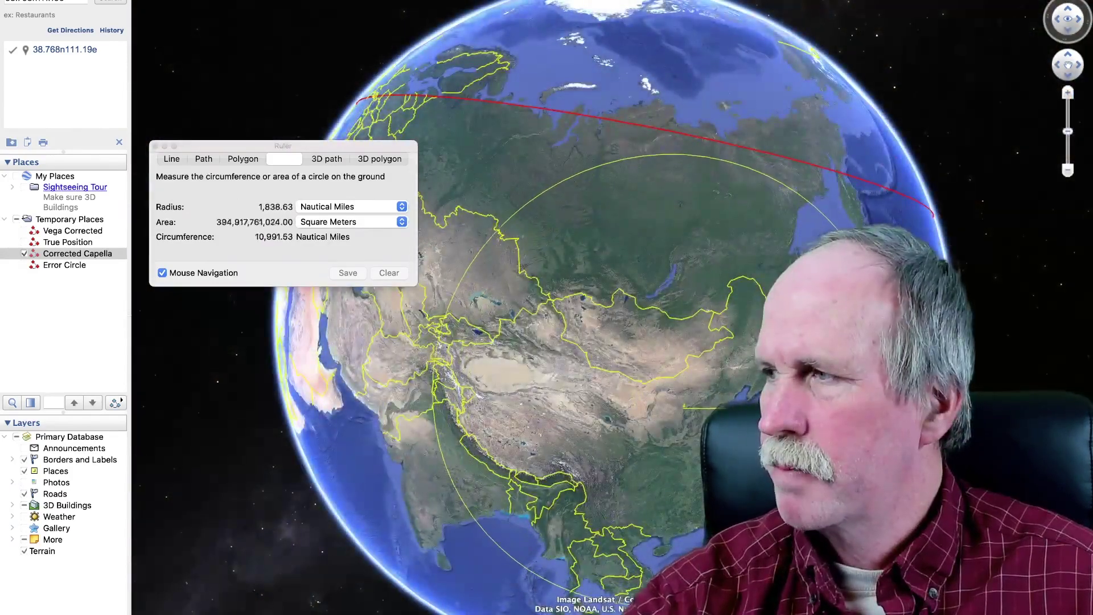
left_click_drag(991, 461, 527, 375)
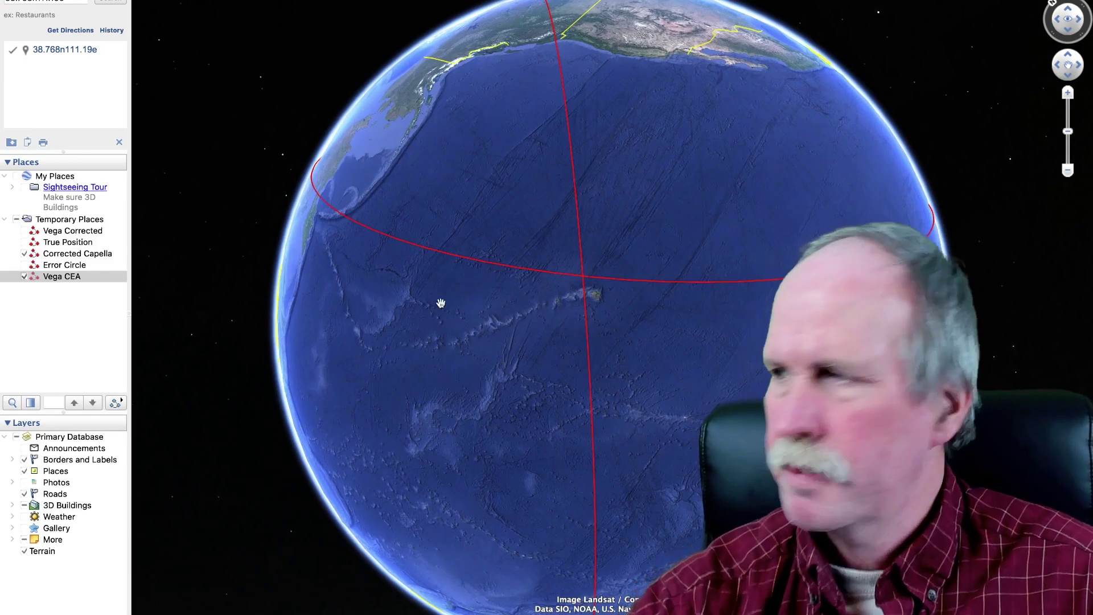
Examine where the Corrected Capella and Vega CEA circles cross, both near Europe and close up east of Hawaii.
left_click_drag(427, 290, 735, 301)
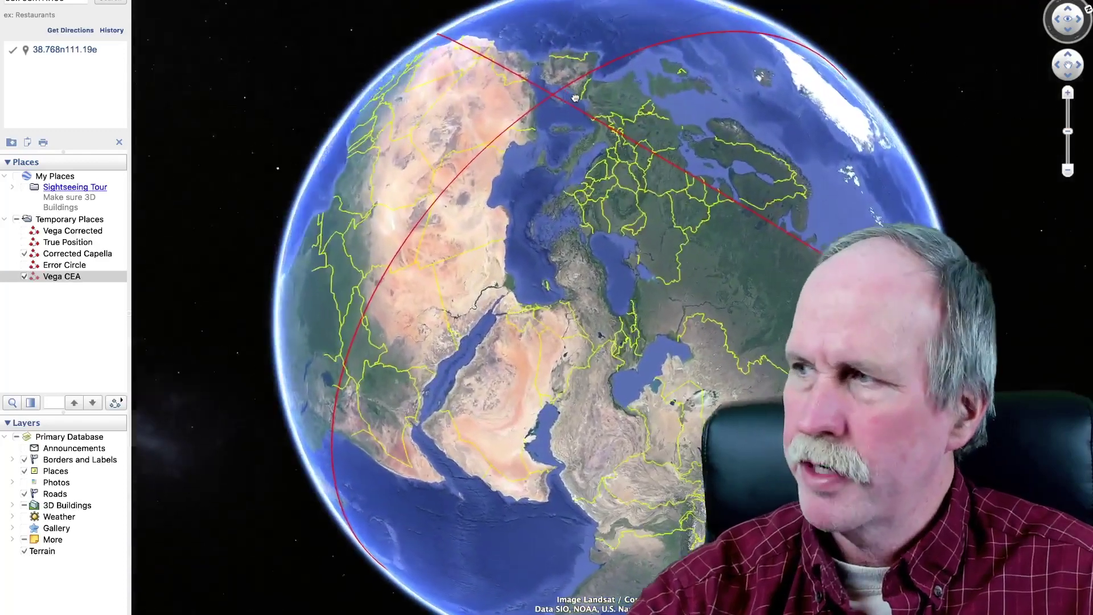
left_click_drag(576, 98, 641, 207)
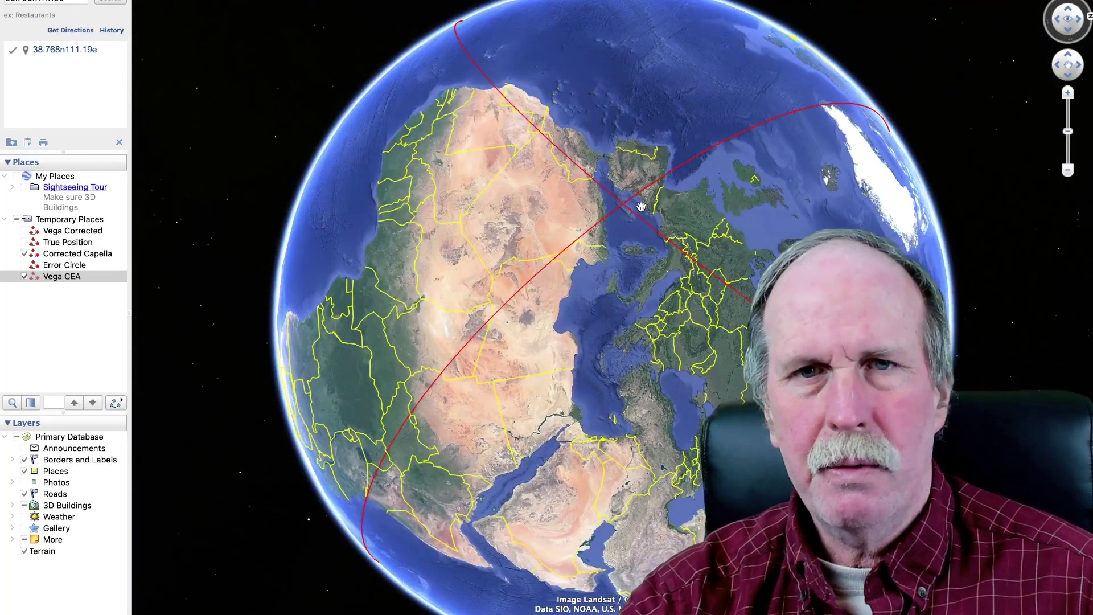
left_click_drag(511, 125, 692, 273)
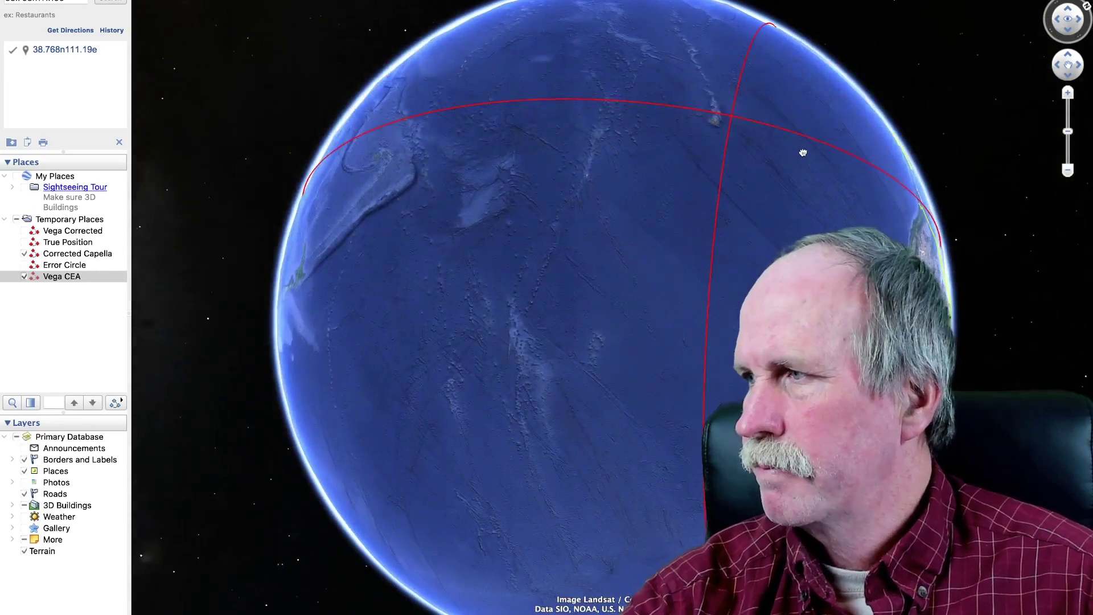
left_click_drag(743, 203, 700, 322)
double_click(619, 309)
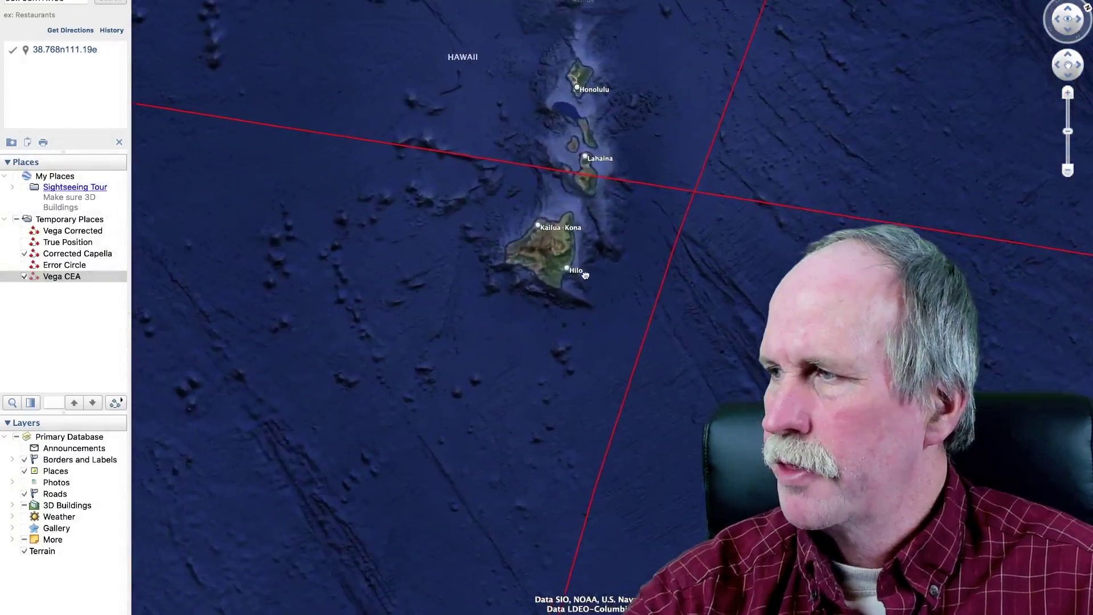
double_click(686, 244)
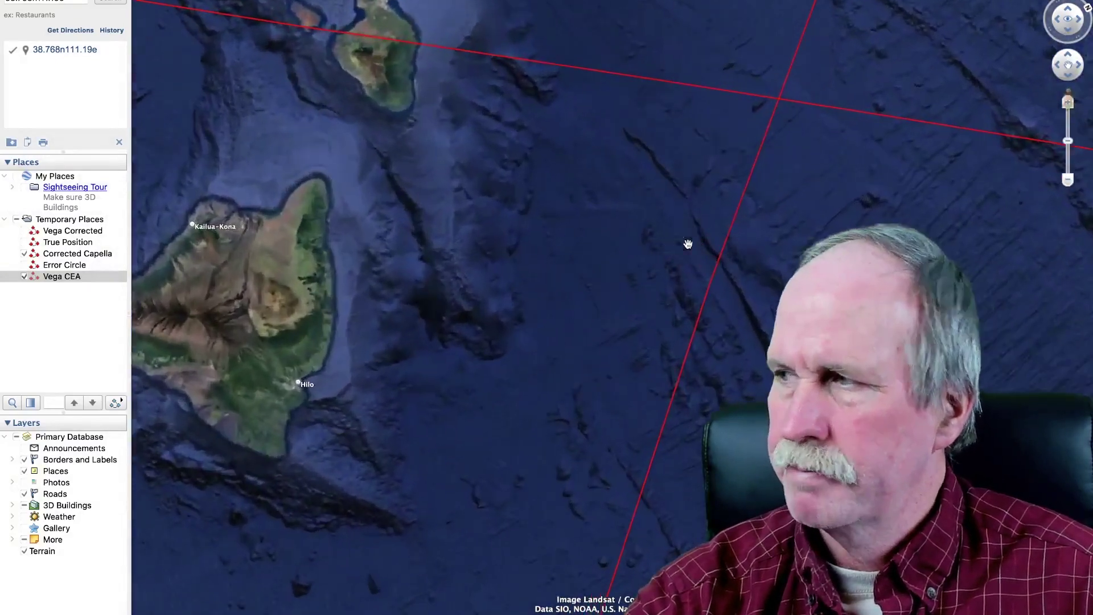
left_click_drag(758, 204, 627, 371)
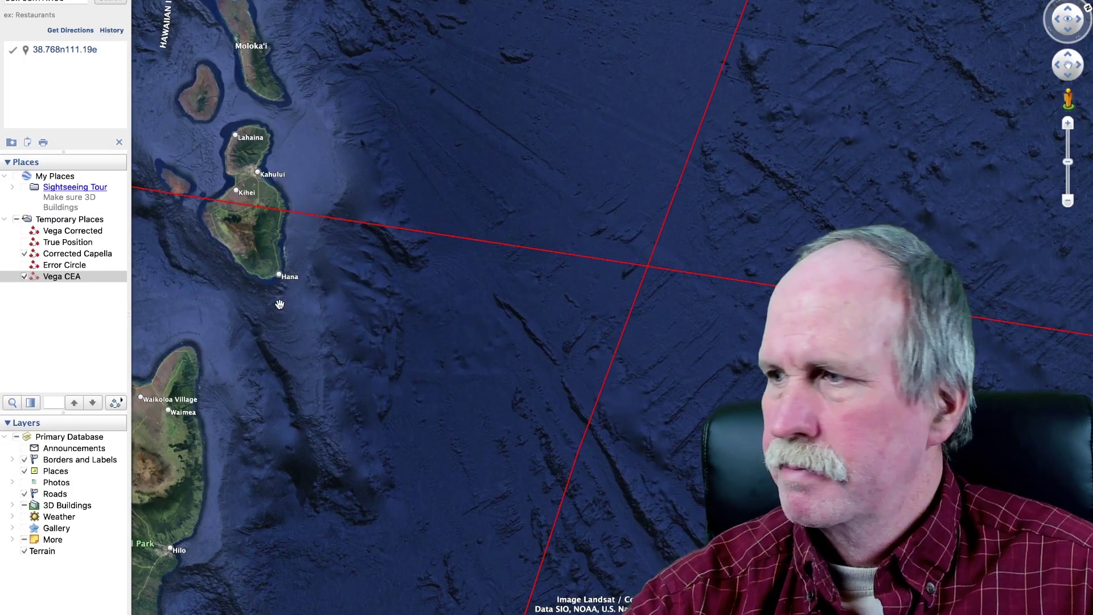
Show the True Position circle and measure from the crossing of the two lines to its centre in nautical miles.
left_click(24, 243)
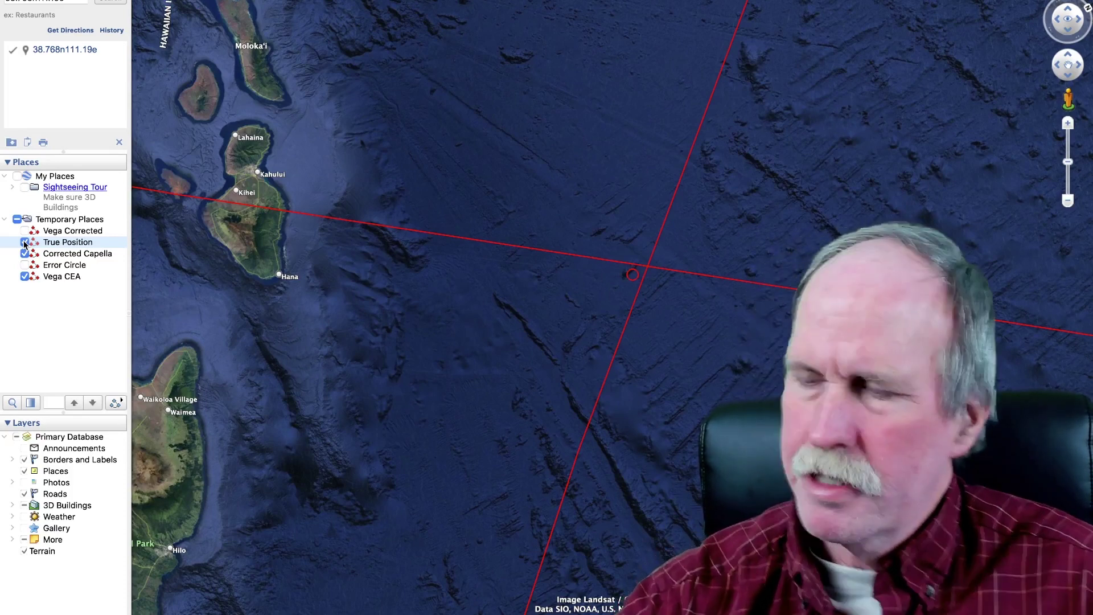
double_click(593, 307)
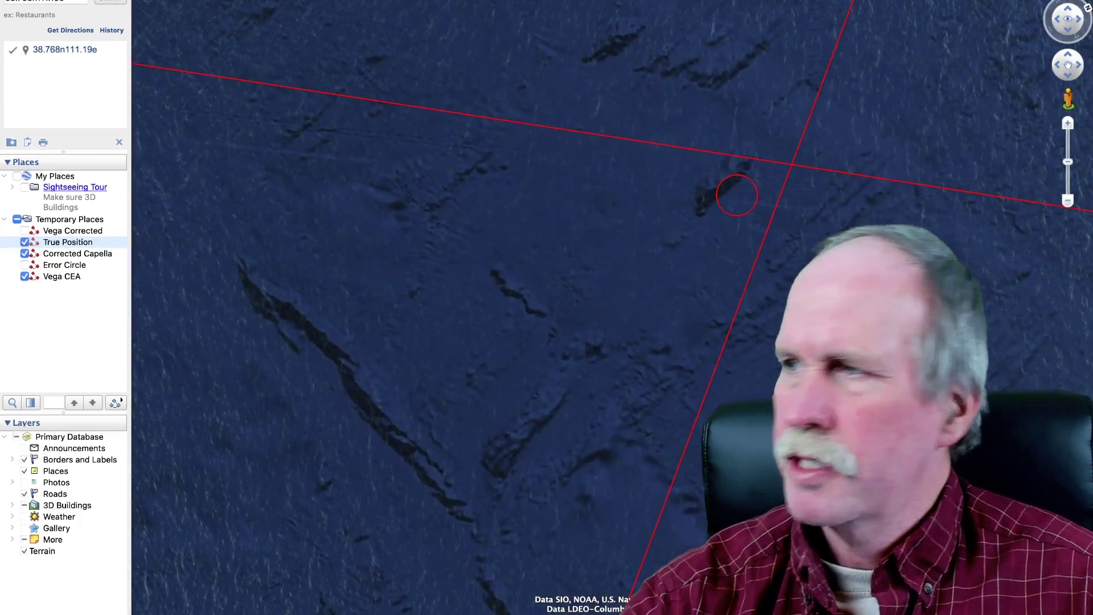
left_click(210, 0)
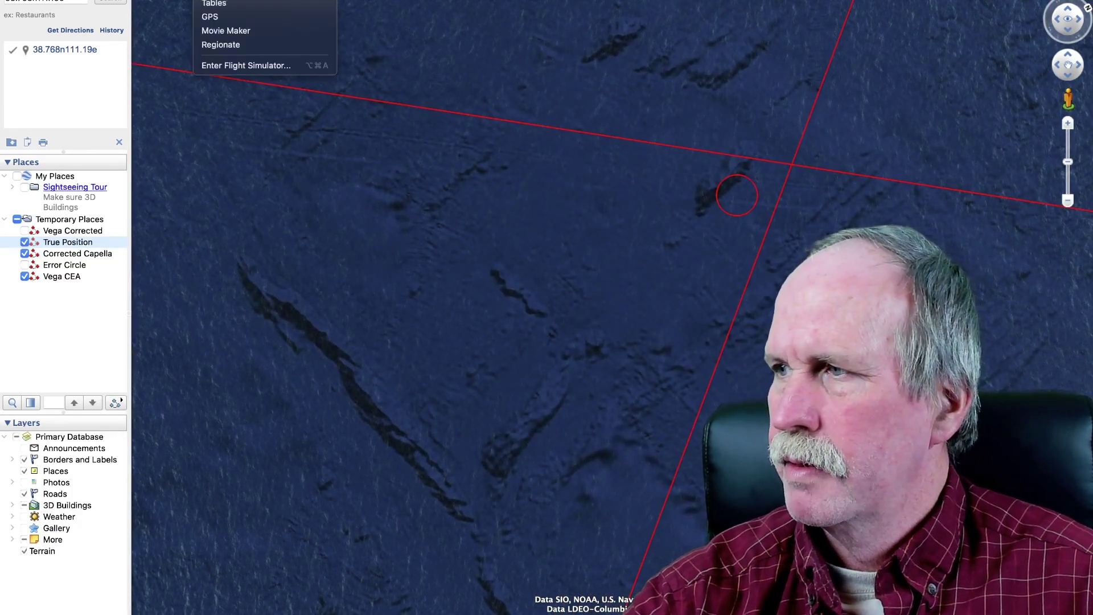
left_click(211, 0)
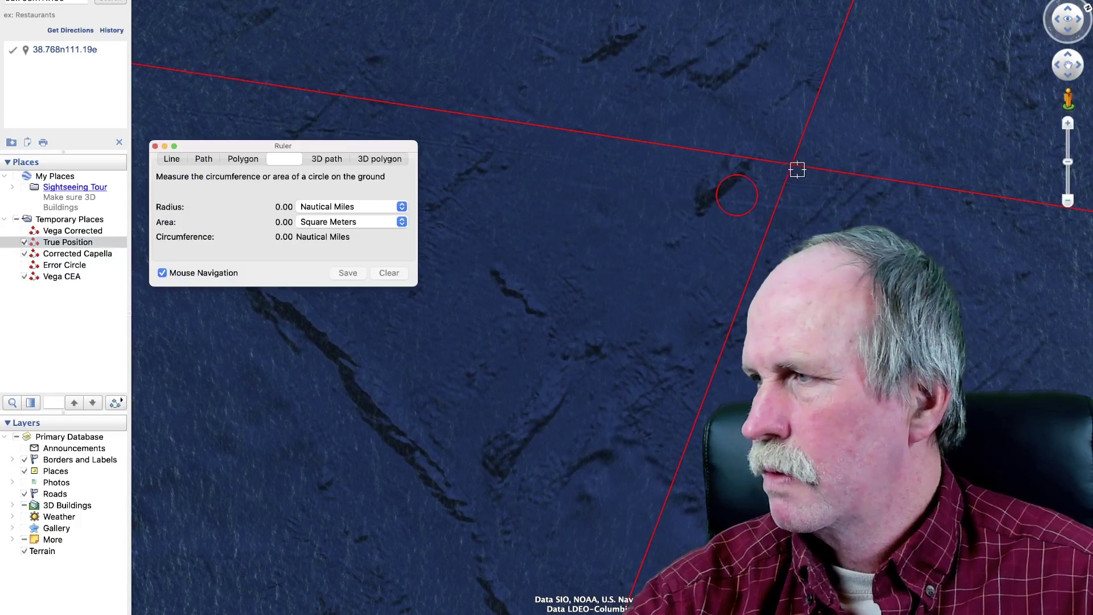
left_click_drag(790, 165, 738, 196)
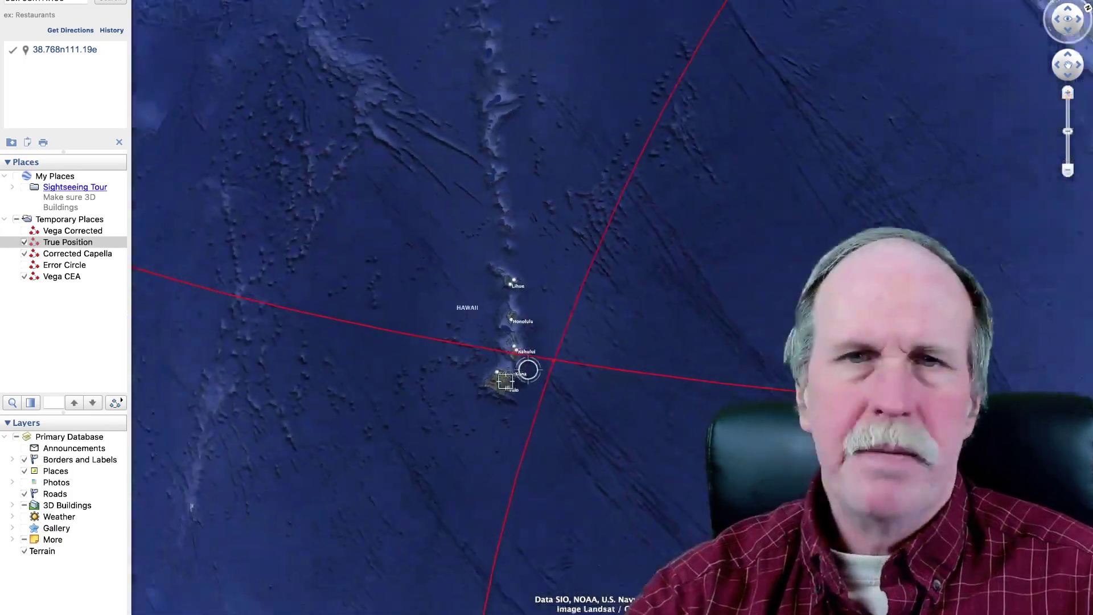
Review both position circles over the whole globe, from Hawaii across North America and back to their Pacific crossing.
scroll(506, 381, "down", 4)
left_click_drag(613, 415, 755, 463)
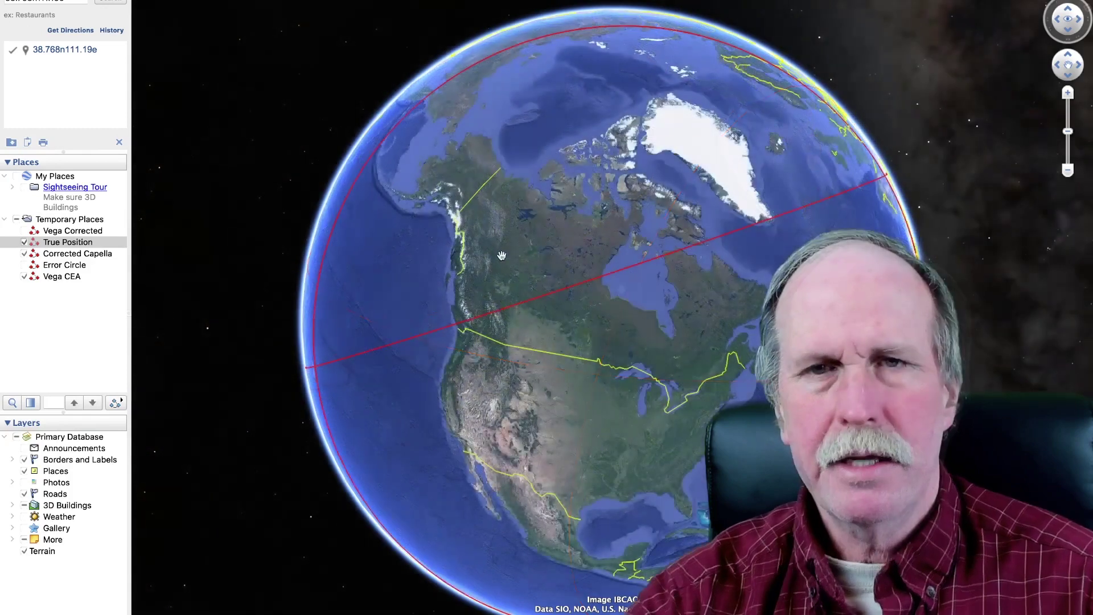
left_click_drag(501, 255, 556, 164)
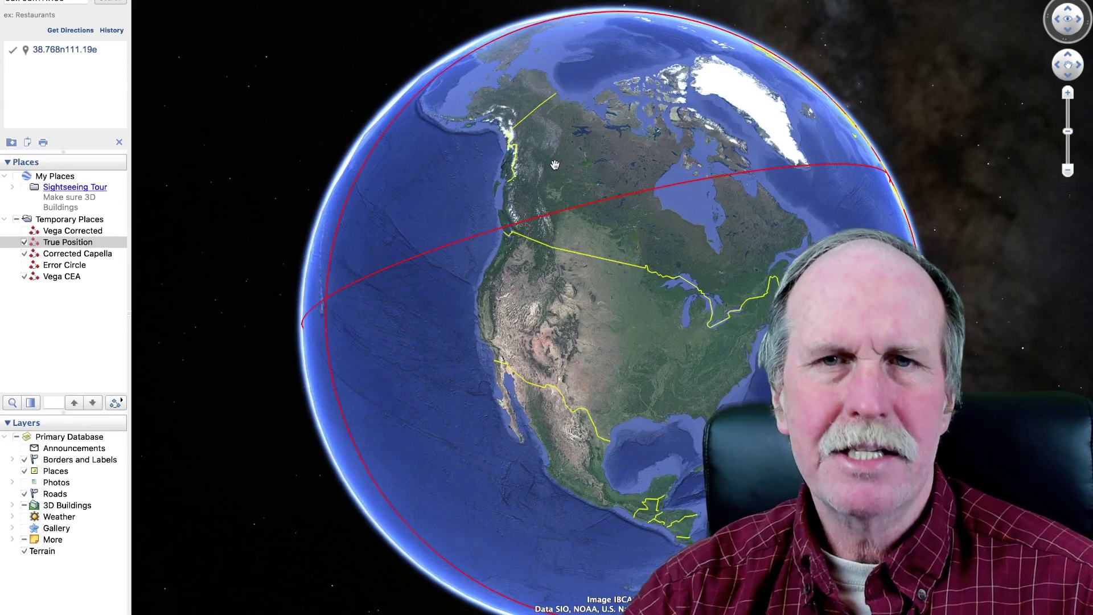
left_click_drag(555, 165, 761, 279)
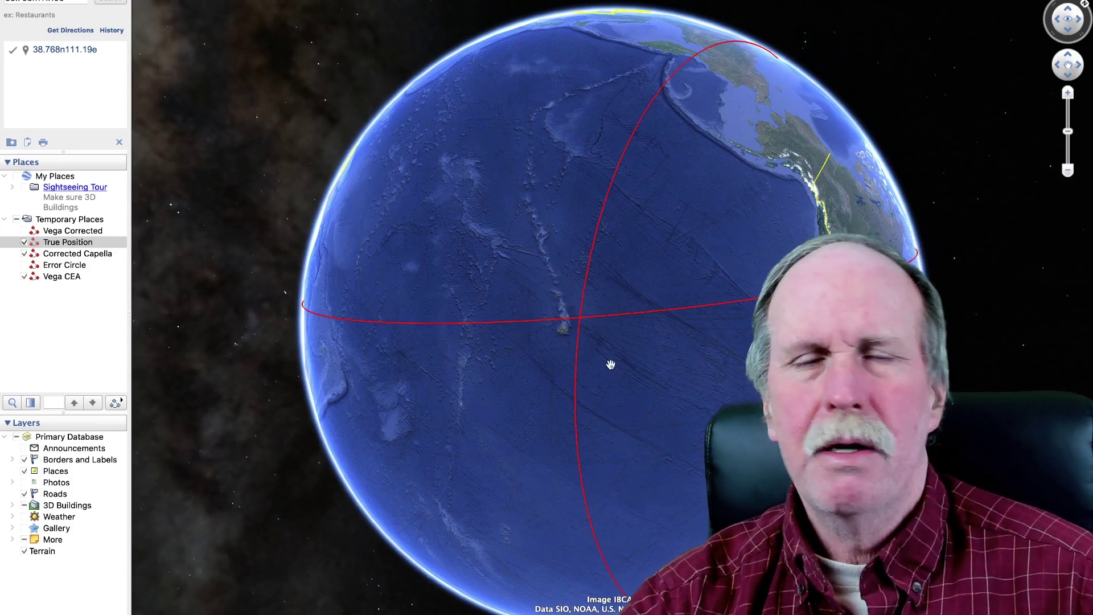
left_click_drag(610, 361, 413, 296)
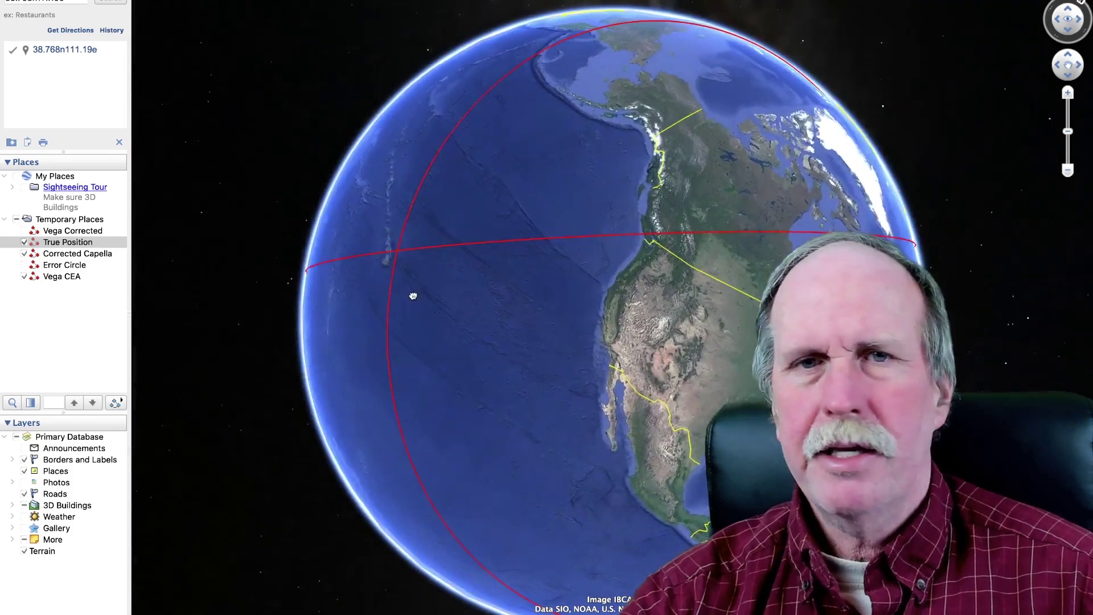